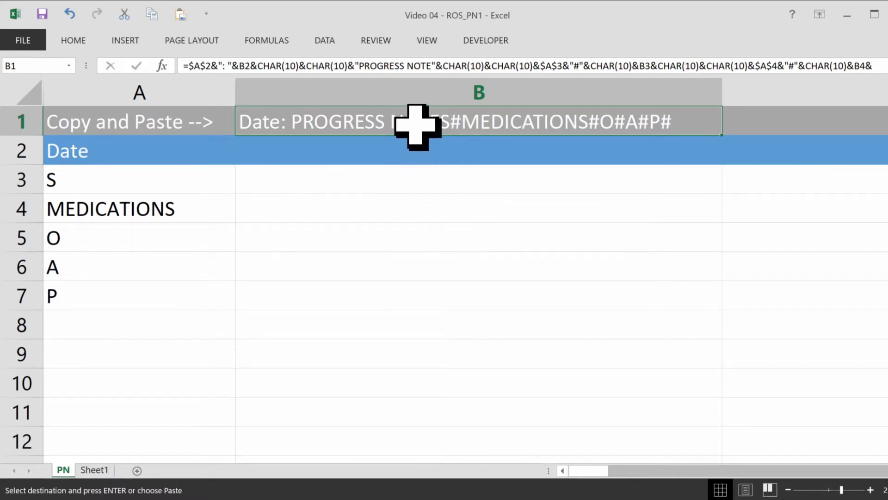
Step: Delete the leading $A$2&": "&B2&CHAR(10)&CHAR(10)& Date part from B1's formula
double_click(319, 123)
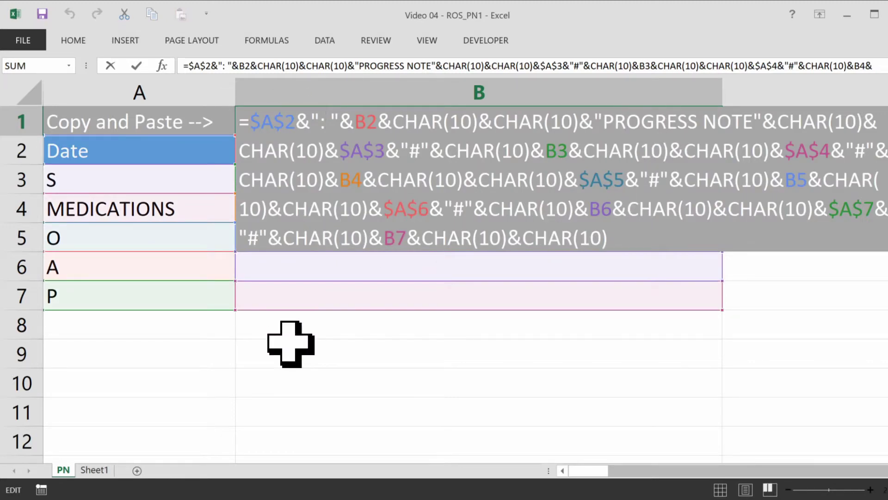
key("Escape")
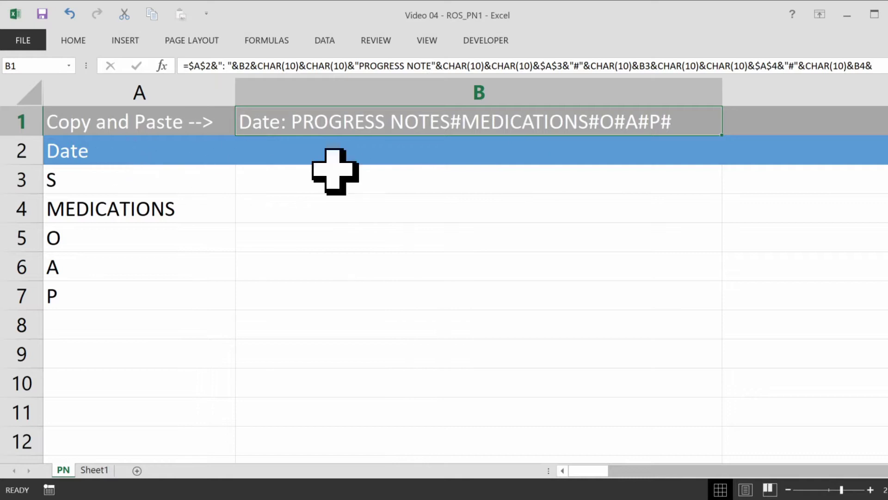
left_click(28, 153)
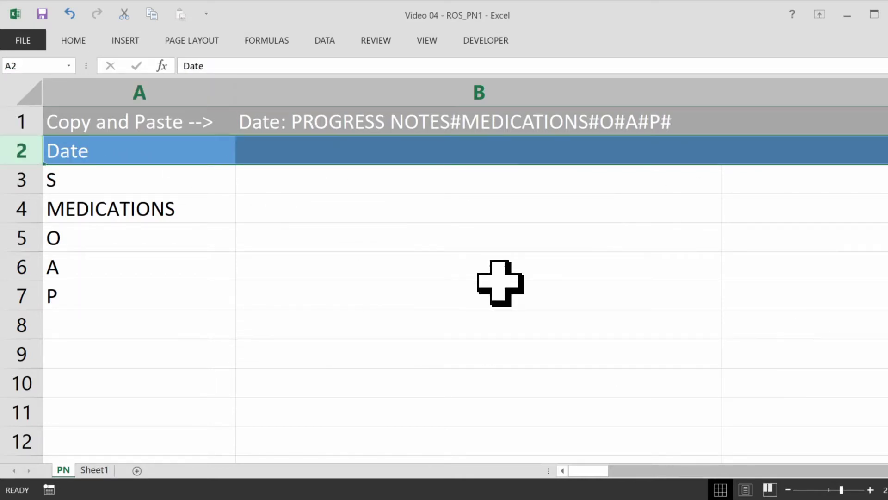
double_click(297, 122)
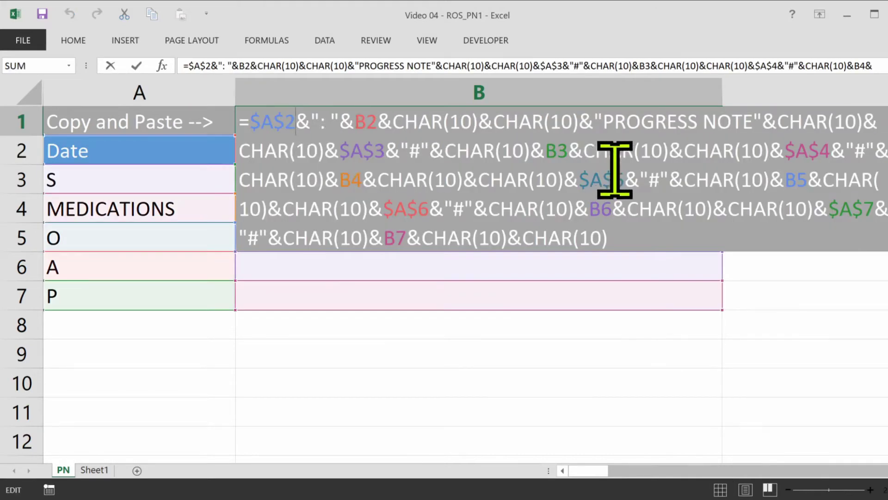
left_click_drag(598, 120, 249, 120)
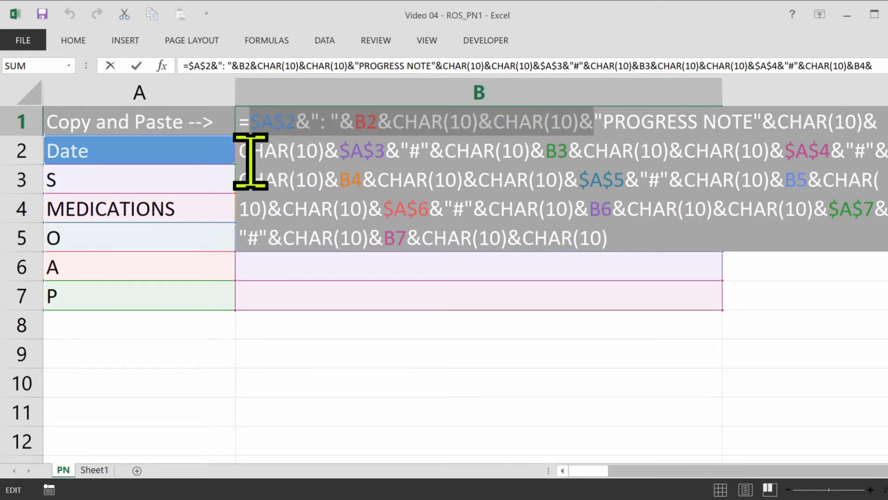
key("Delete")
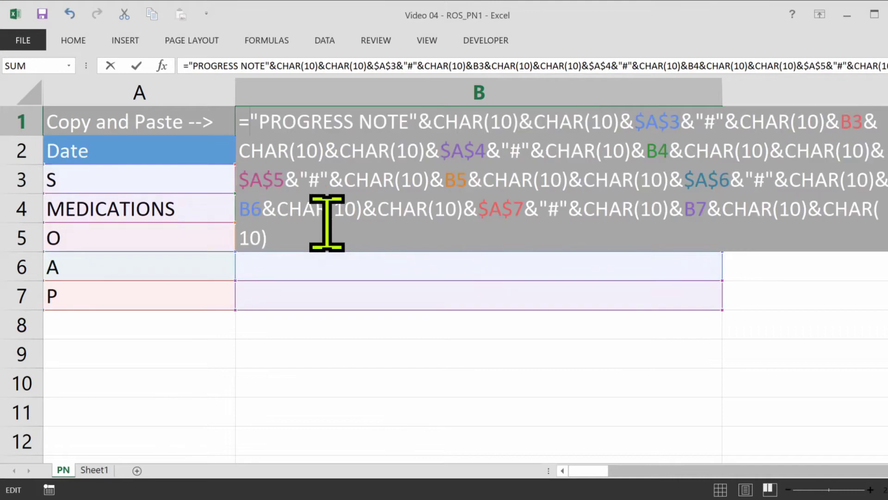
key("Return")
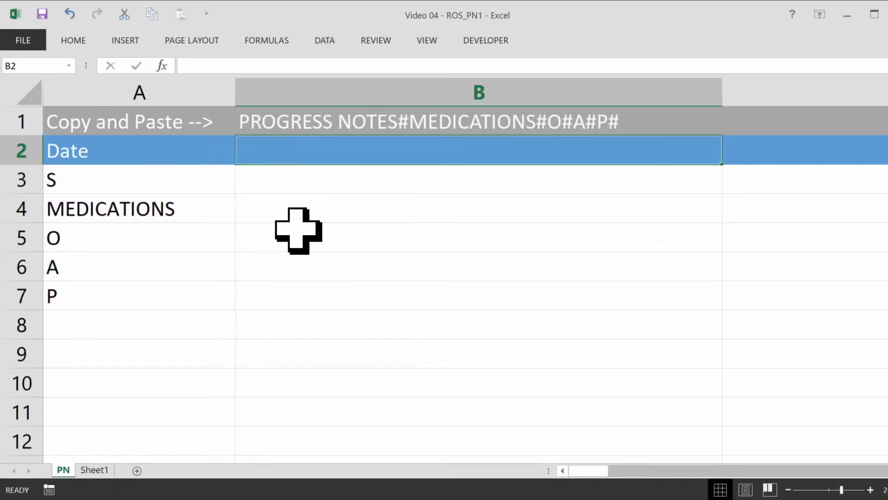
Step: Zoom out the PN sheet and select row 5, the O row
scroll(292, 256, "down", 4, "ctrl")
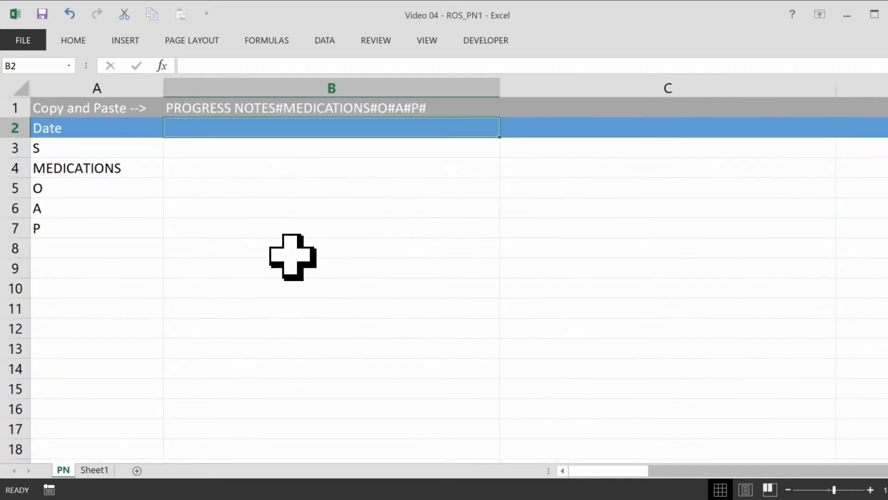
scroll(292, 256, "down", 3, "ctrl")
scroll(292, 256, "up", 1, "ctrl")
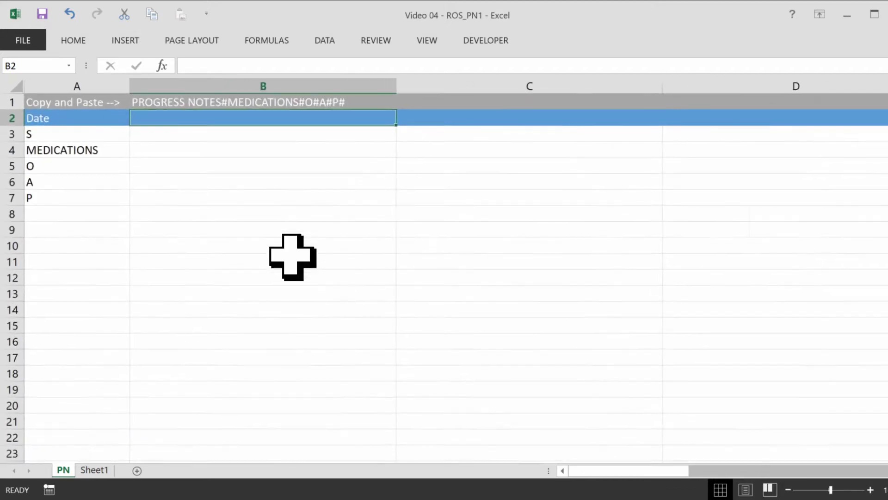
scroll(292, 256, "down", 1, "ctrl")
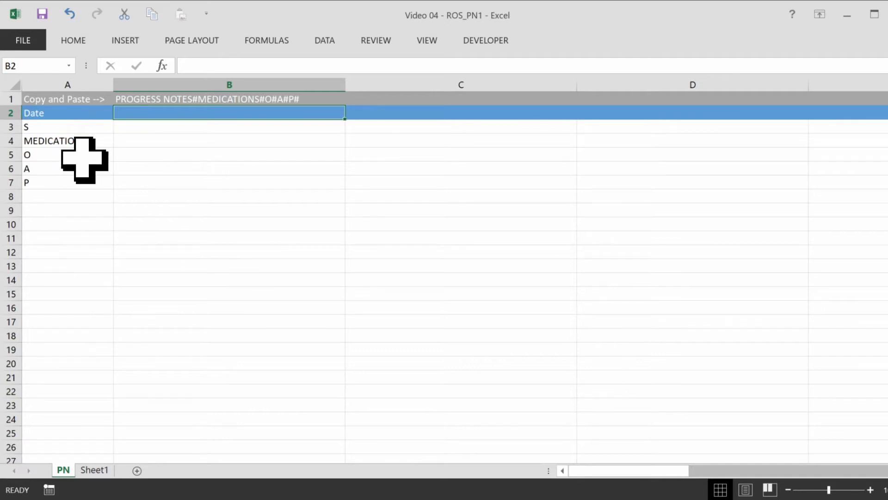
left_click(4, 154)
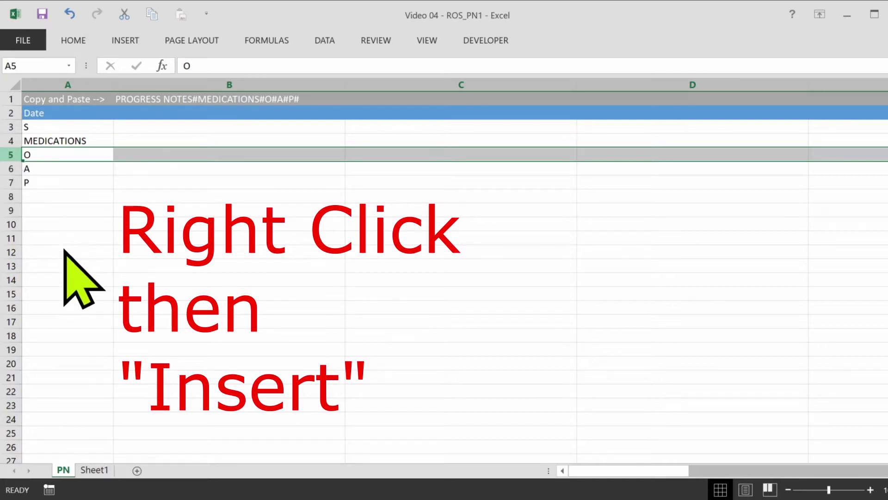
Step: Insert blank rows above the O row, repeating the insertion to make fifteen
key("ctrl+shift+plus")
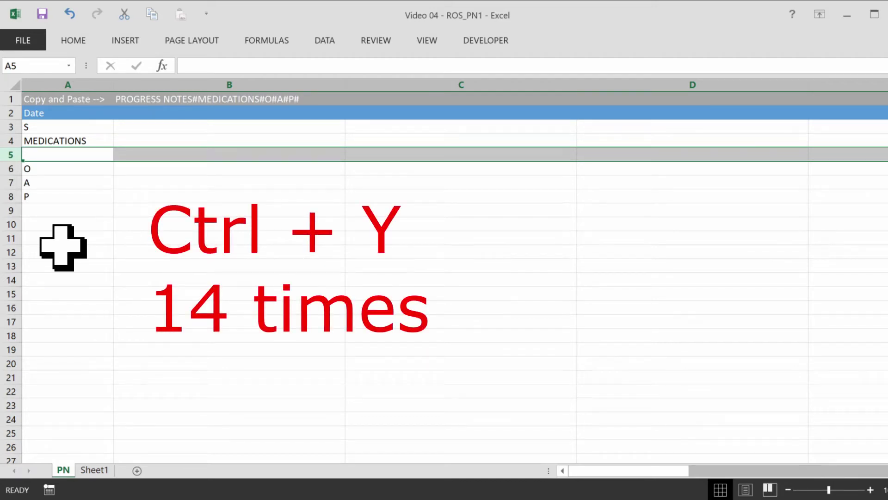
key("ctrl+y")
key("ctrl+y")
key("ctrl+y")
key("ctrl+y")
key("ctrl+y")
key("ctrl+y")
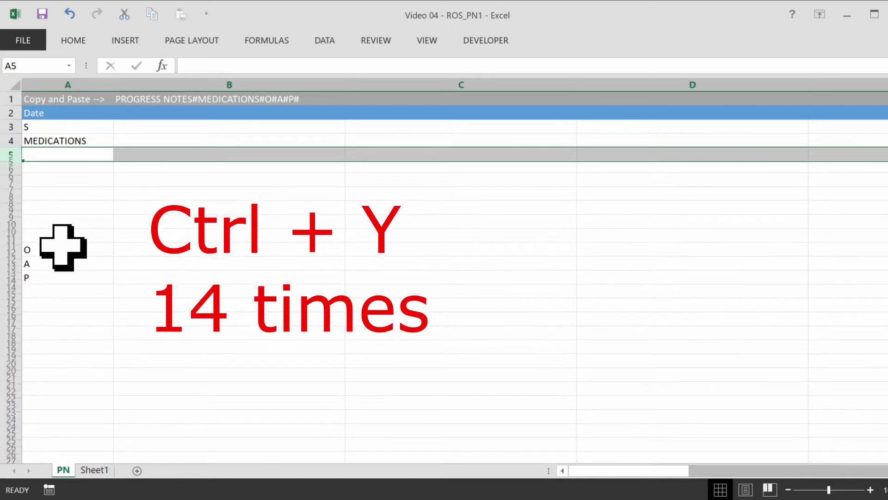
key("ctrl+y")
key("ctrl+y")
key("ctrl+y")
key("ctrl+y")
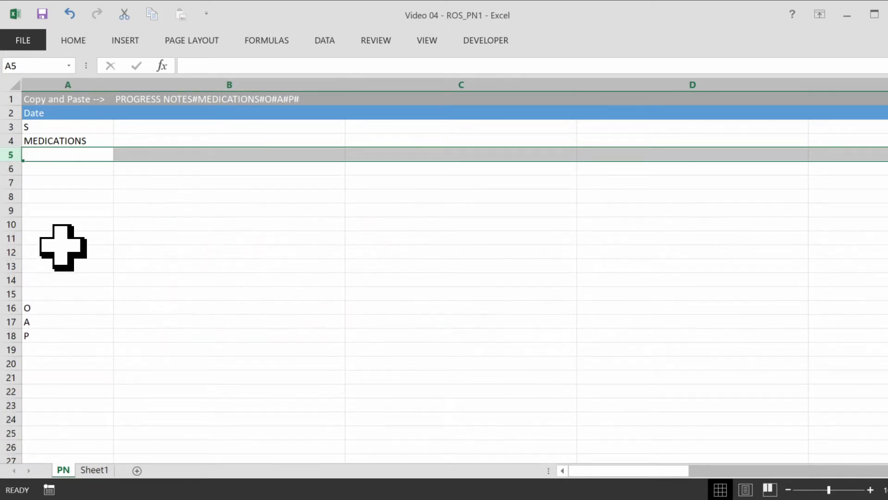
key("ctrl+y")
key("ctrl+y")
key("ctrl+y")
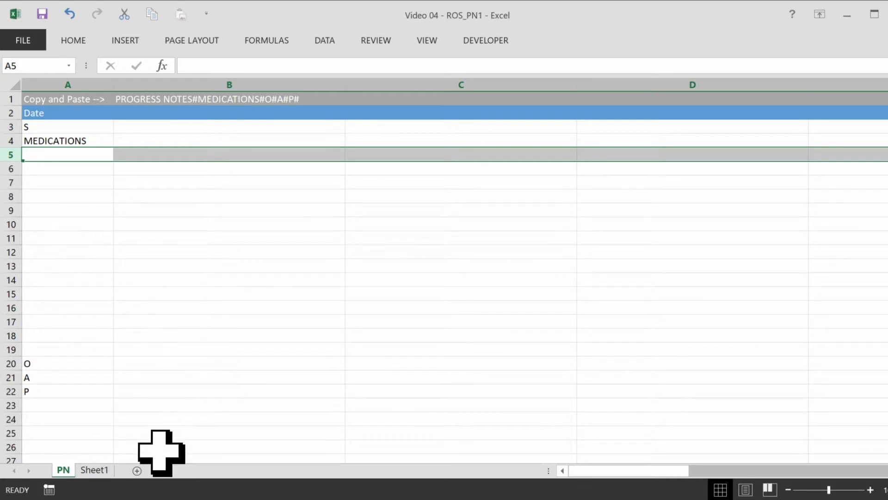
Step: Copy Sheet1's ROS list (ROS, Constitutional through Immunologic) into A5:A19 of the PN sheet
left_click(101, 470)
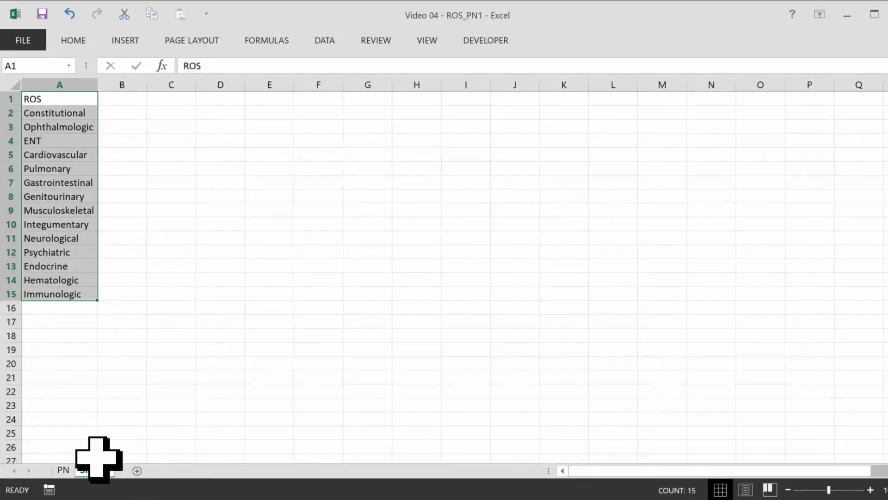
key("ctrl+c")
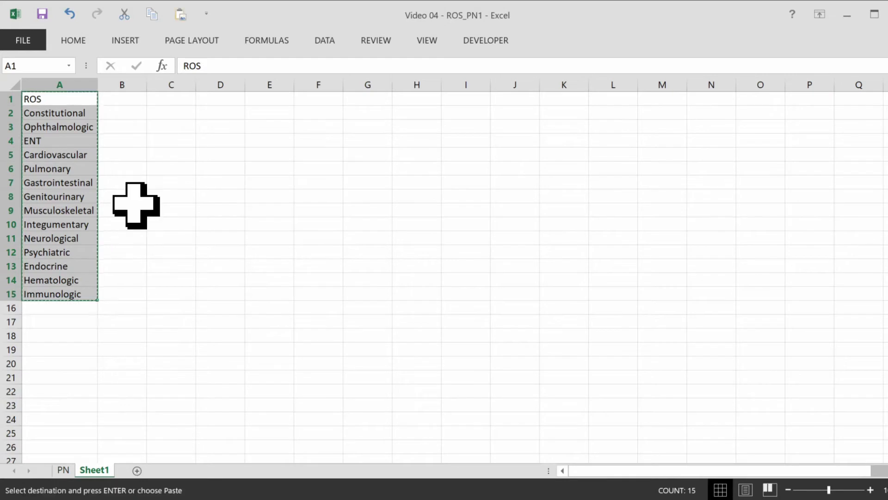
left_click(62, 470)
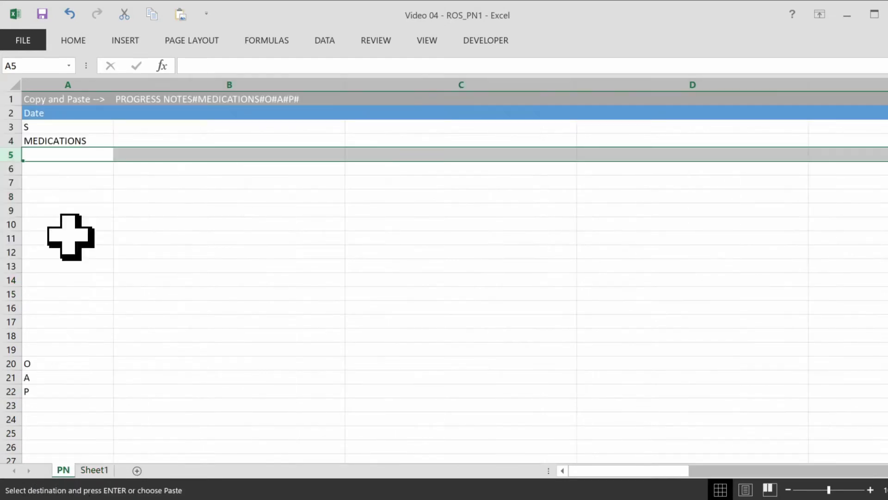
key("ctrl+v")
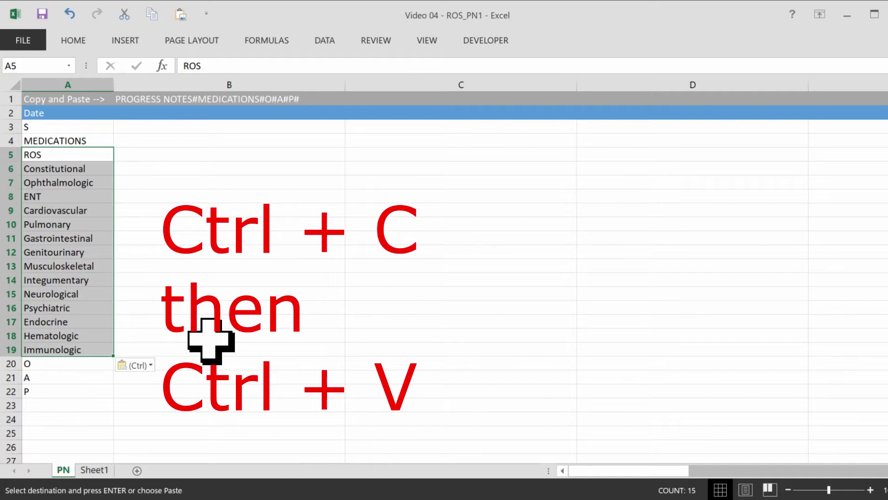
left_click(210, 337)
left_click(44, 152)
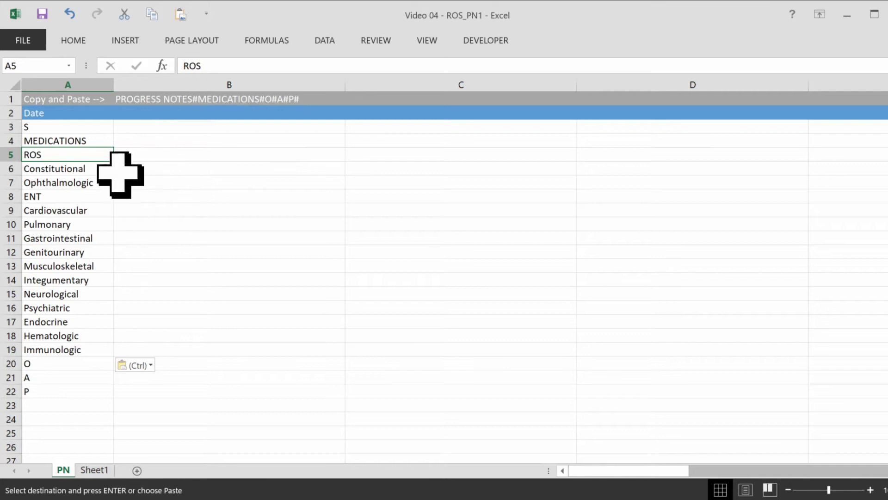
left_click(147, 152)
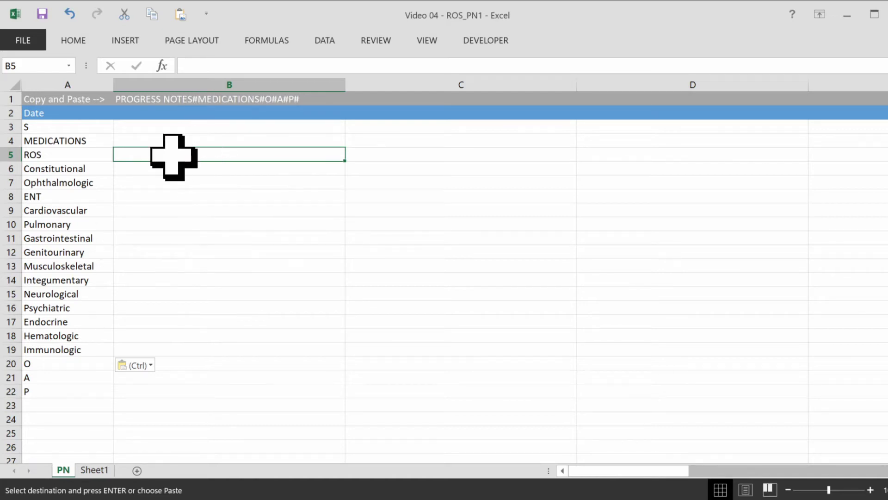
Step: In B5, begin the formula =$A$6&": "&B6&". "& for the Constitutional label and finding
double_click(171, 98)
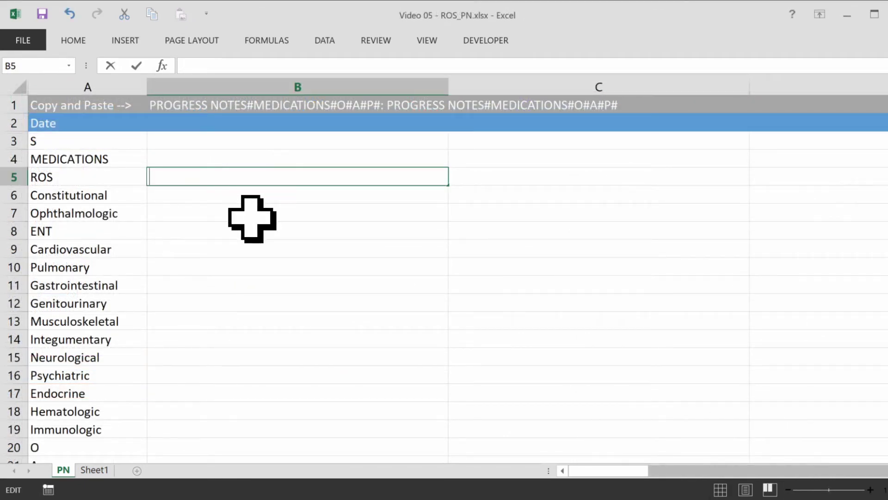
type("=")
left_click(108, 194)
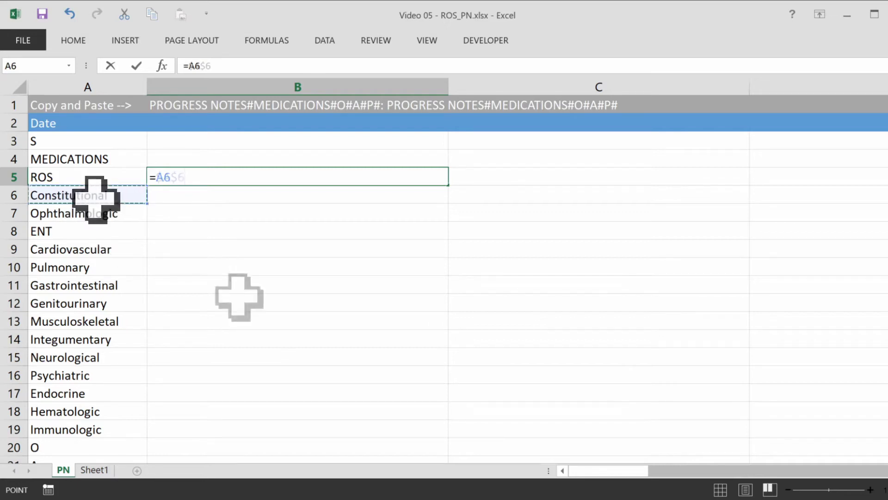
key("F4")
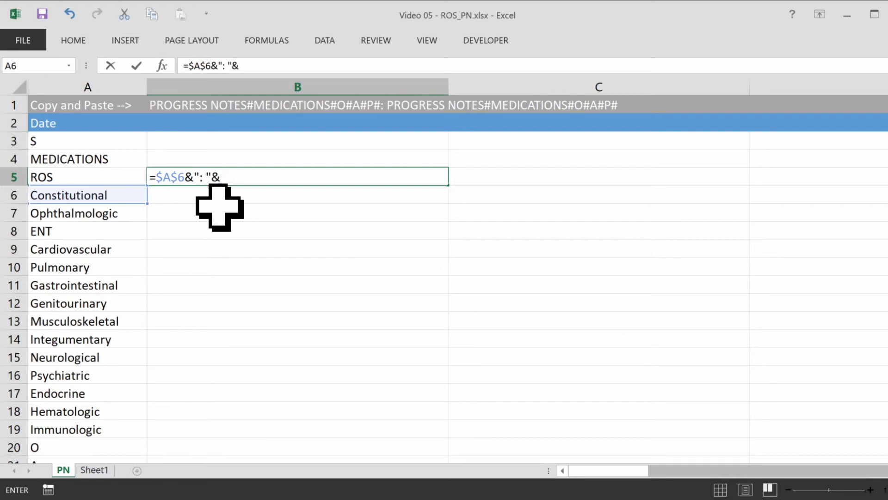
left_click(218, 201)
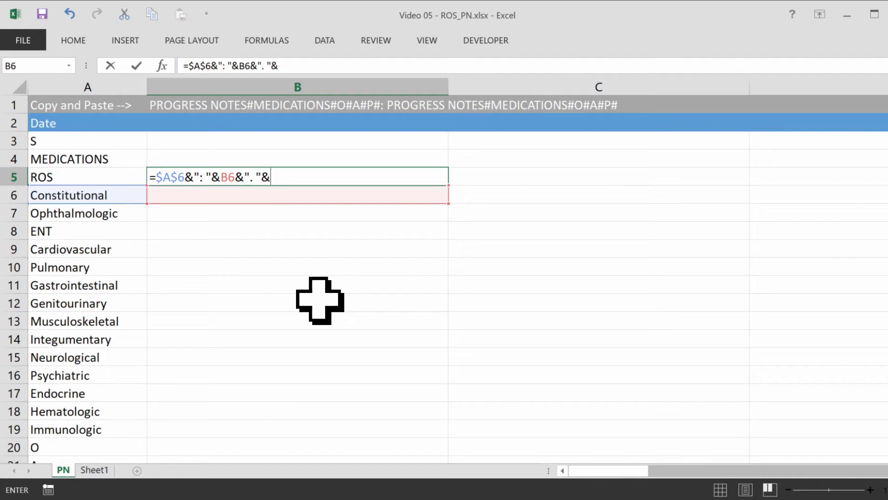
Step: Paste copies of the $A$6&": "&B6&". "& chunk and repoint the second to $A$7 and B7
left_click_drag(298, 179, 156, 178)
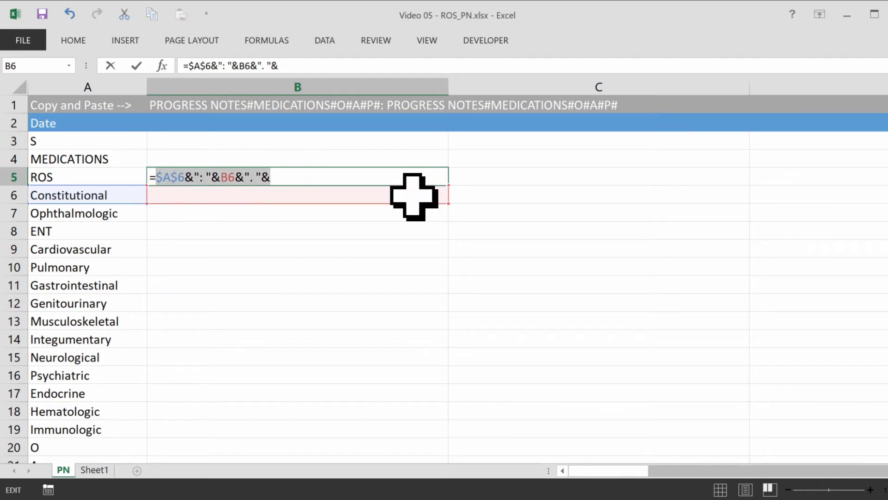
left_click(380, 178)
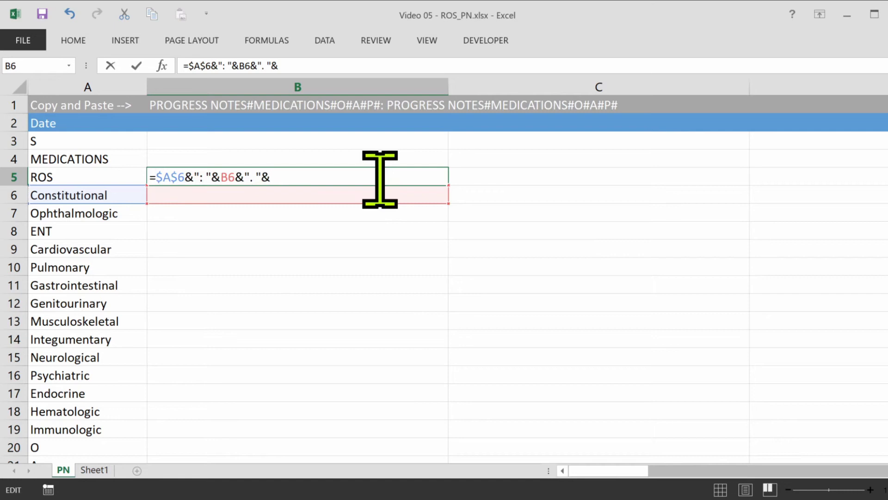
key("ctrl+v")
key("ctrl+v")
key("ctrl+v")
key("ctrl+v")
key("ctrl+v")
key("ctrl+v")
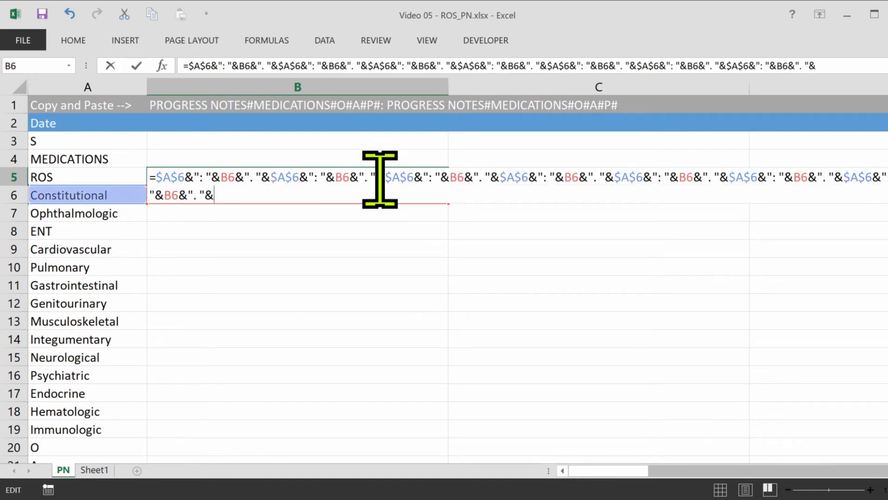
key("ctrl+v")
key("ctrl+v")
key("ctrl+v")
key("ctrl+v")
key("ctrl+v")
key("ctrl+v")
key("ctrl+v")
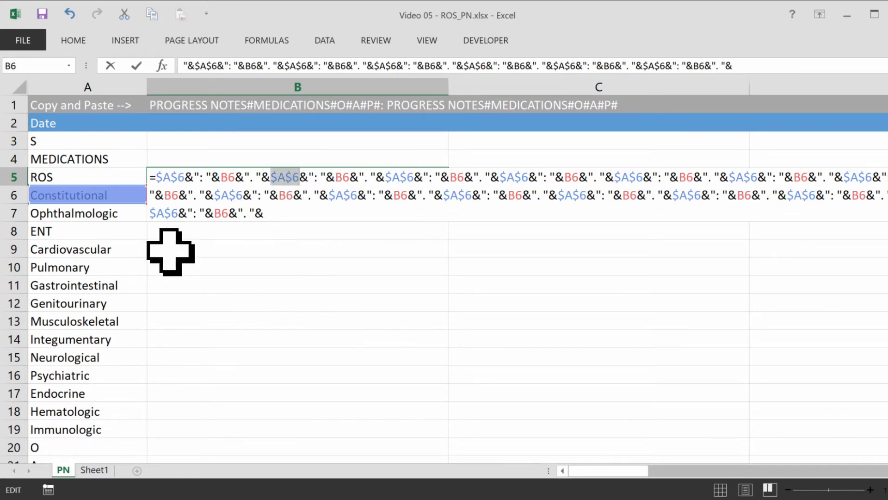
left_click(94, 210)
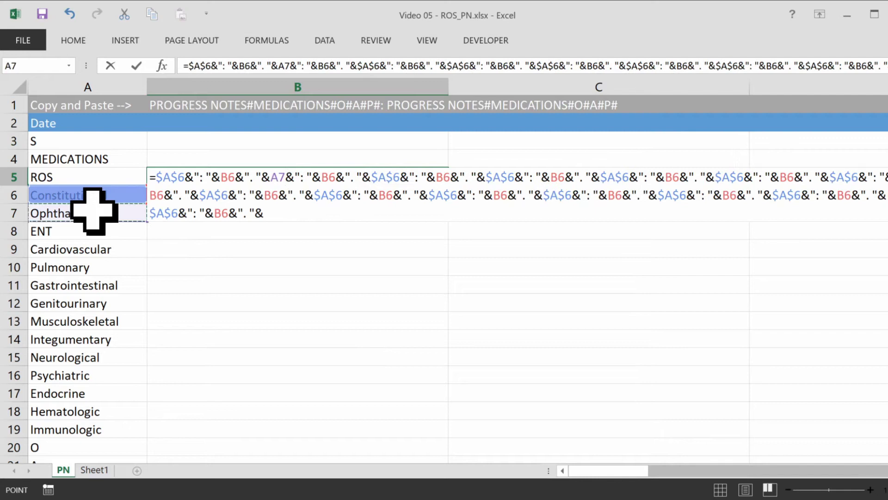
key("F4")
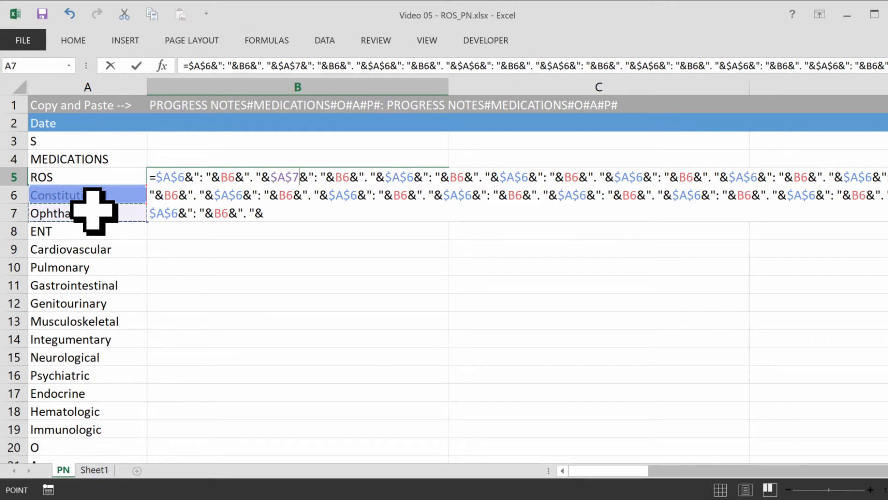
double_click(343, 177)
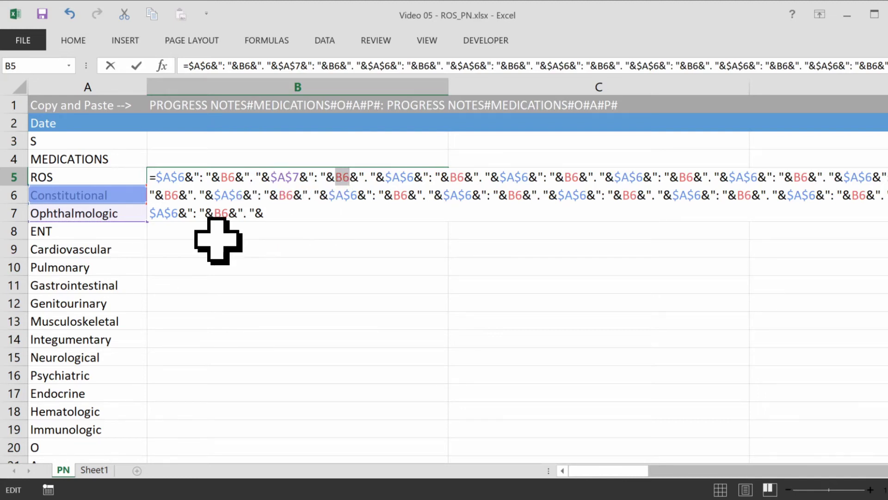
type("B7")
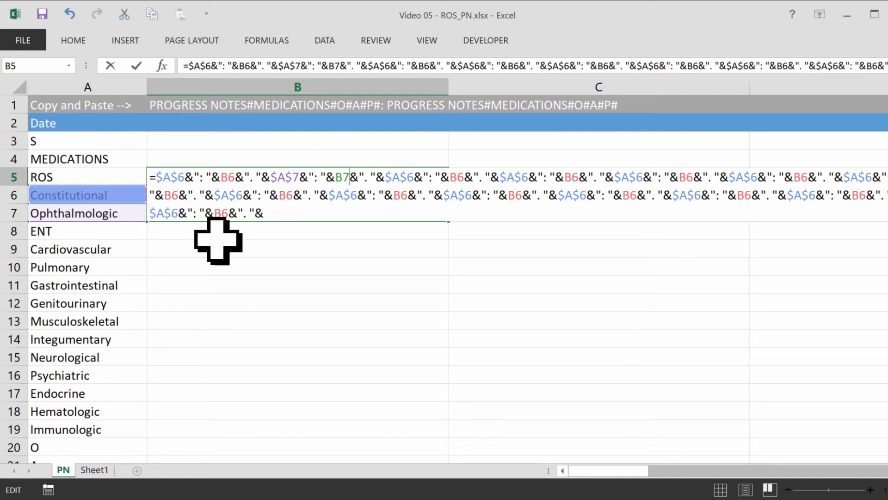
Step: Repoint the next copies to the label and finding cells of rows 8 through 13
double_click(399, 177)
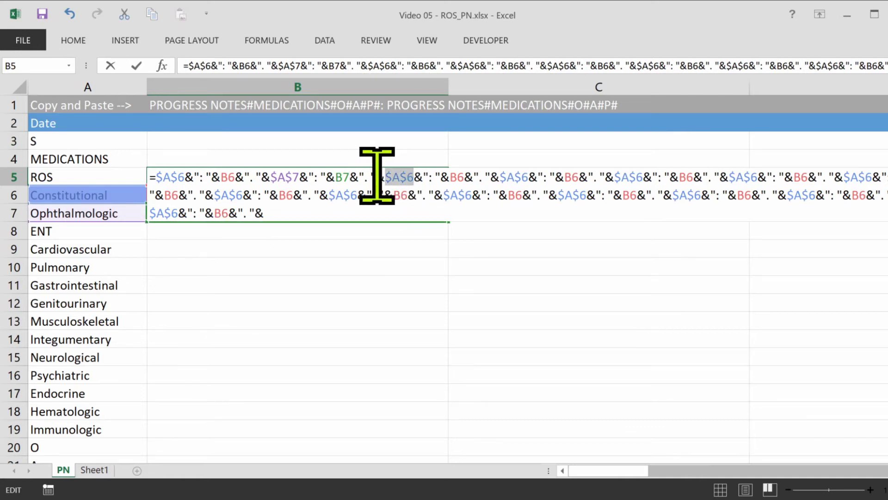
left_click(124, 227)
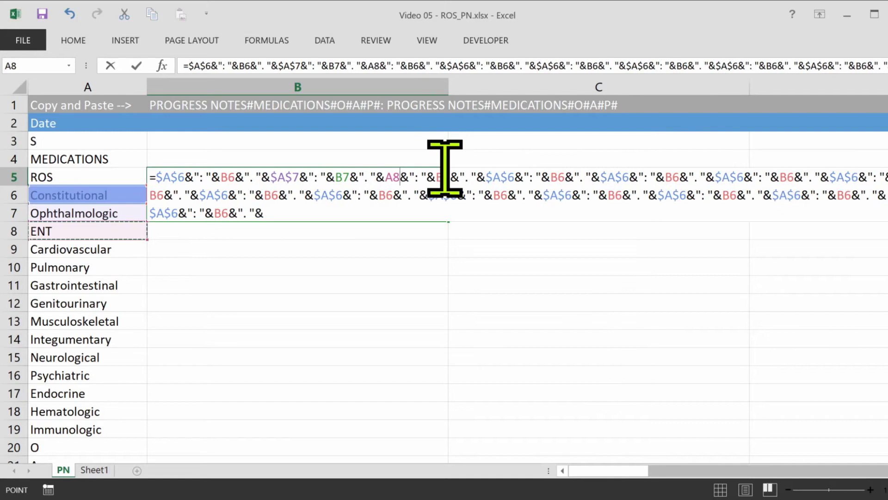
left_click(264, 231)
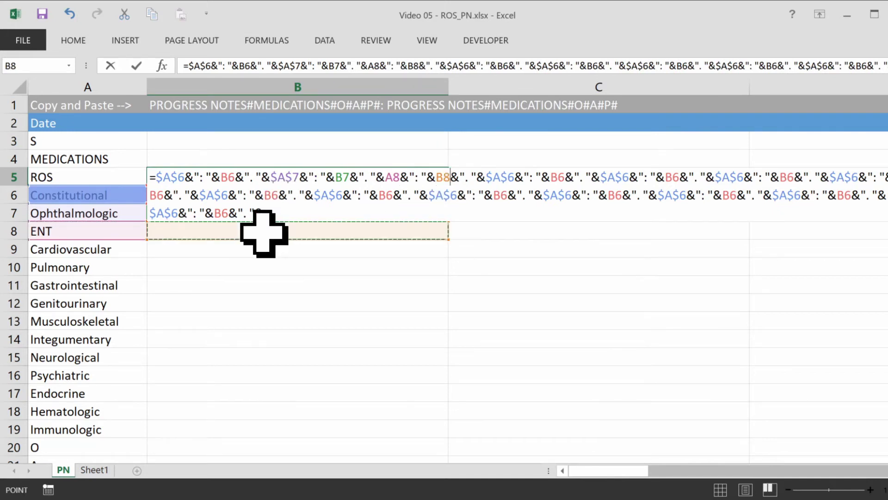
left_click(512, 176)
double_click(497, 175)
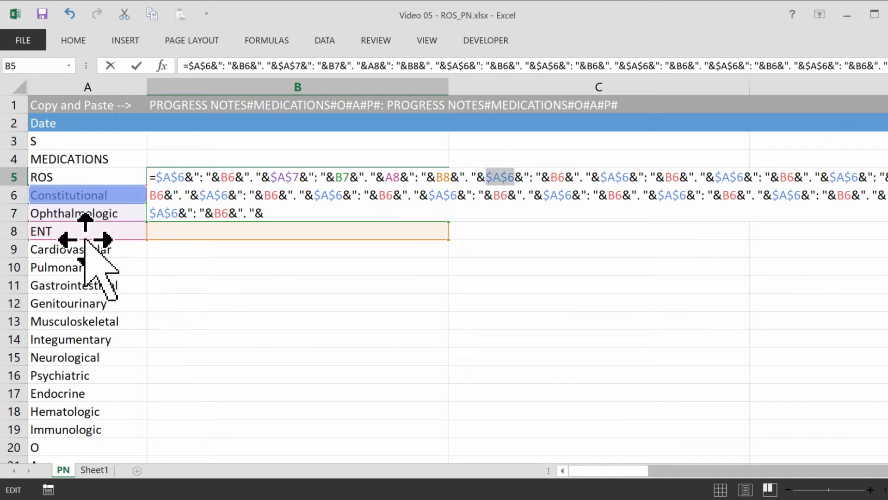
left_click(87, 254)
double_click(543, 177)
left_click(208, 249)
double_click(595, 177)
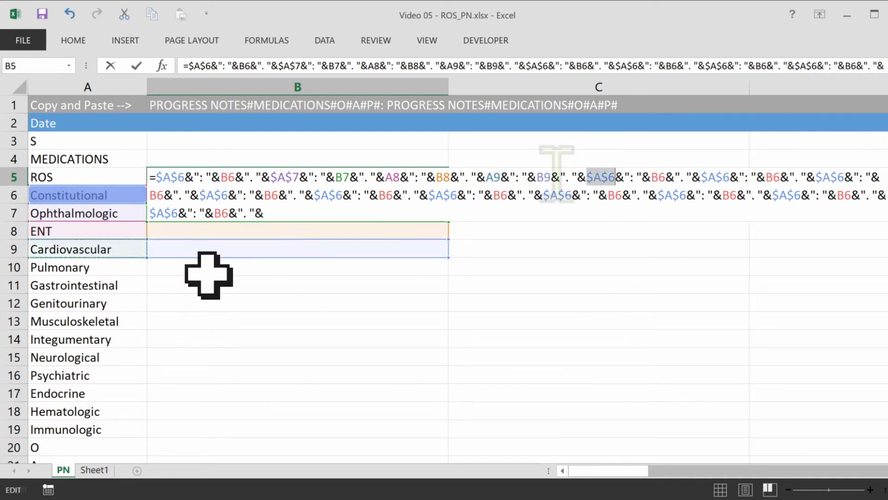
left_click(74, 267)
double_click(652, 176)
left_click(208, 267)
double_click(712, 177)
left_click(208, 285)
left_click(74, 303)
left_click(208, 303)
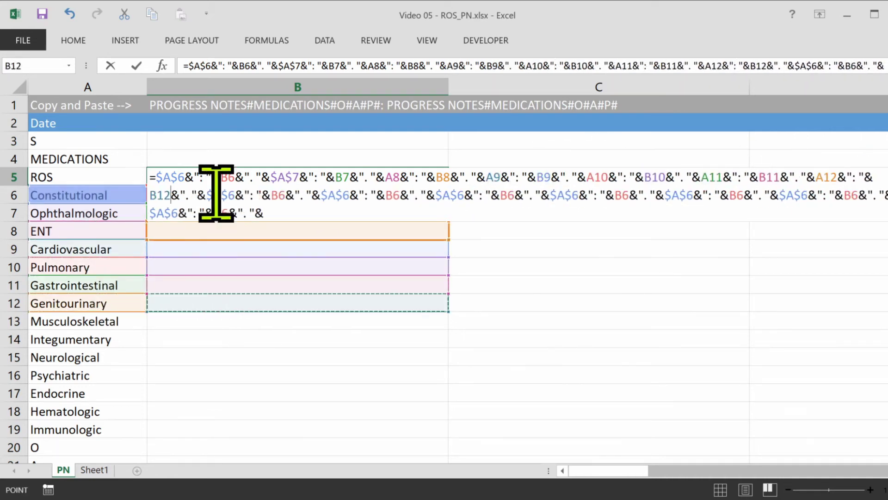
left_click(74, 321)
left_click(208, 321)
Step: Repoint the remaining copies to rows 14 through 19, ending with Hematologic and Immunologic
double_click(326, 195)
left_click(74, 339)
double_click(387, 195)
left_click(208, 339)
double_click(446, 195)
left_click(74, 357)
double_click(502, 195)
left_click(208, 357)
double_click(574, 195)
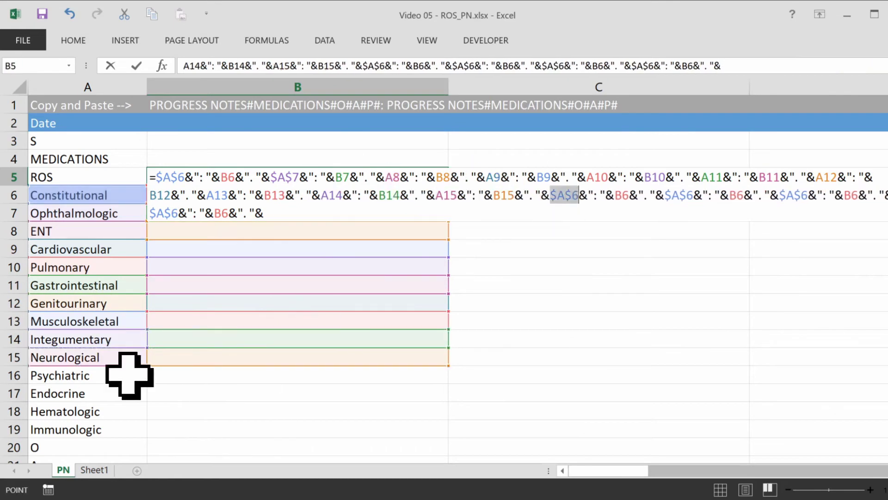
left_click(74, 375)
double_click(620, 195)
double_click(798, 195)
left_click(74, 411)
double_click(847, 195)
left_click(208, 412)
double_click(164, 213)
left_click(74, 429)
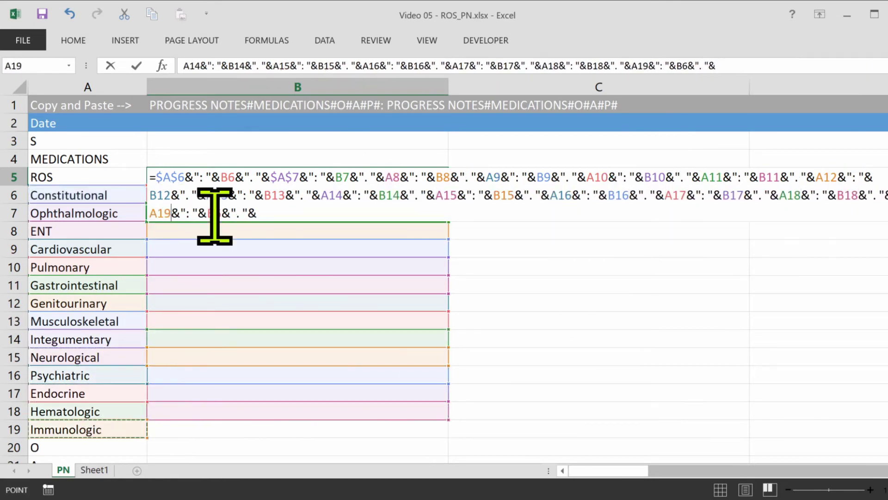
double_click(212, 213)
left_click(208, 430)
Step: Make the remaining column-A label references in the formula absolute with F4
double_click(754, 177)
key("F4")
double_click(676, 195)
key("F4")
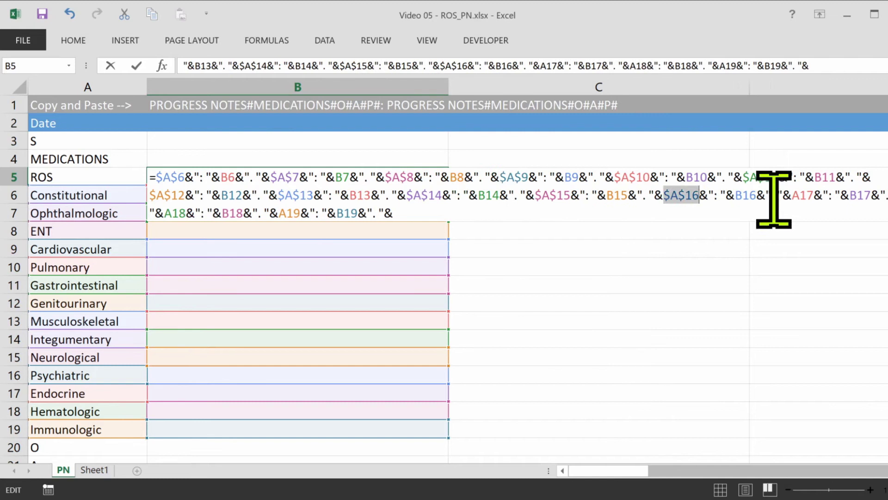
double_click(460, 198)
key("F4")
Step: Commit the B5 ROS formula, verify it reads "Constitutional: . Ophthalmologic: …", and open B1's formula
type("&")
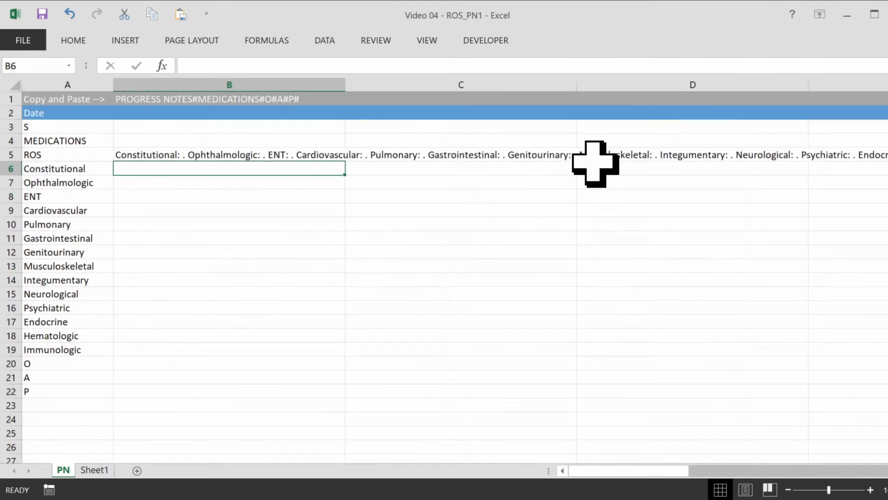
left_click(245, 156)
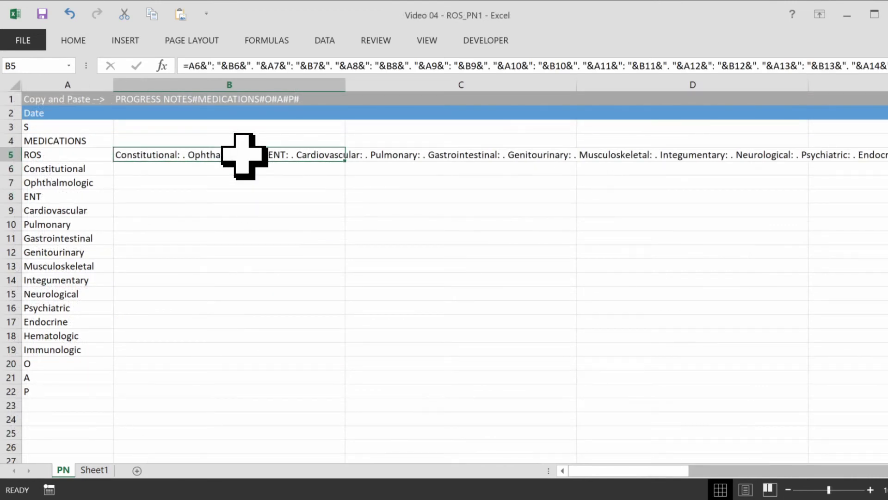
double_click(179, 98)
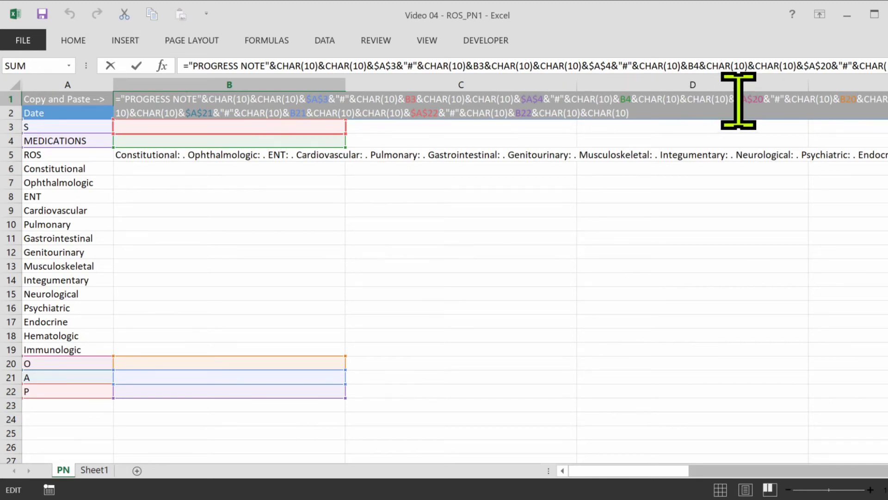
Step: Duplicate the MEDICATIONS part of B1's formula and change the copy to $A$5 and B5
left_click_drag(739, 100, 524, 95)
key("ctrl+c")
key("ctrl+v")
key("ctrl+v")
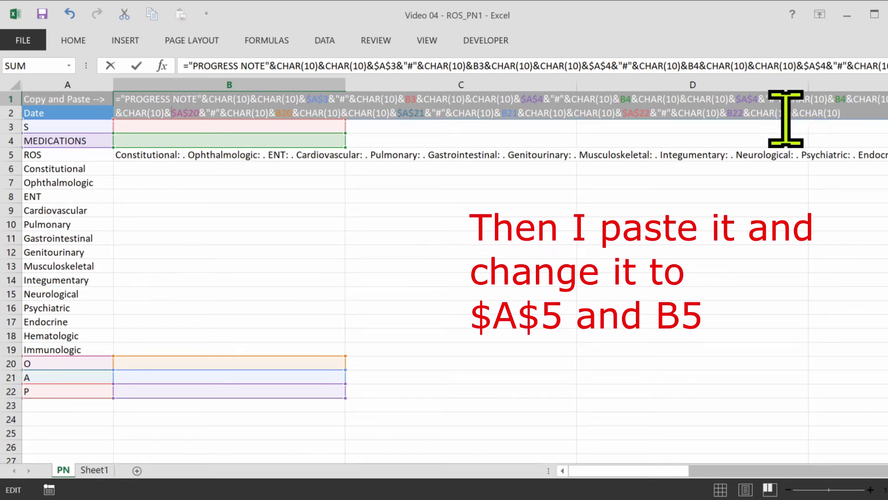
left_click(758, 100)
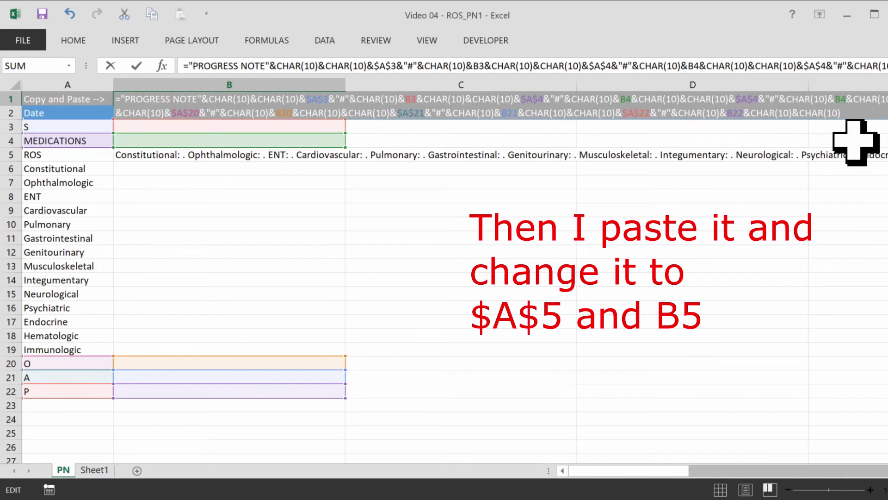
key("BackSpace")
type("5")
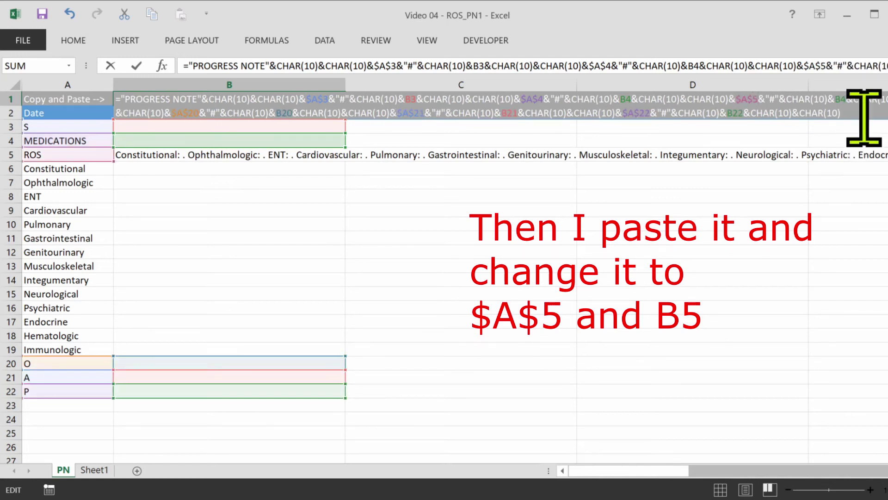
left_click(847, 100)
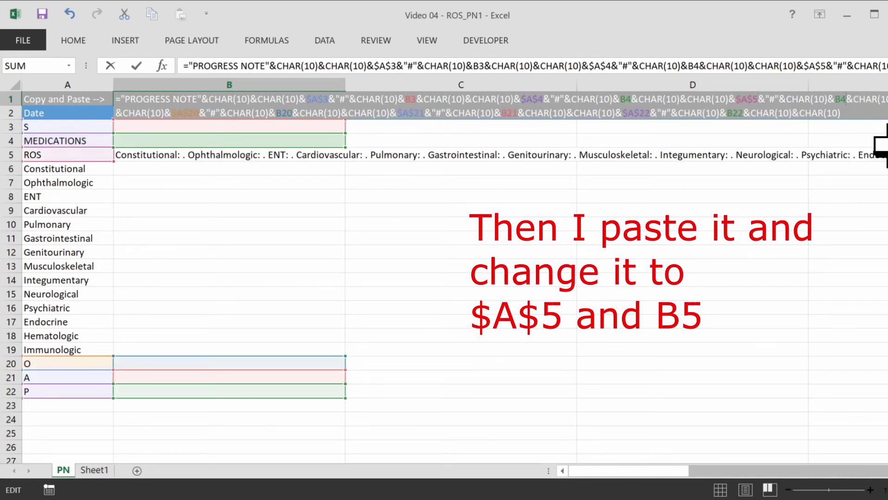
key("BackSpace")
type("5")
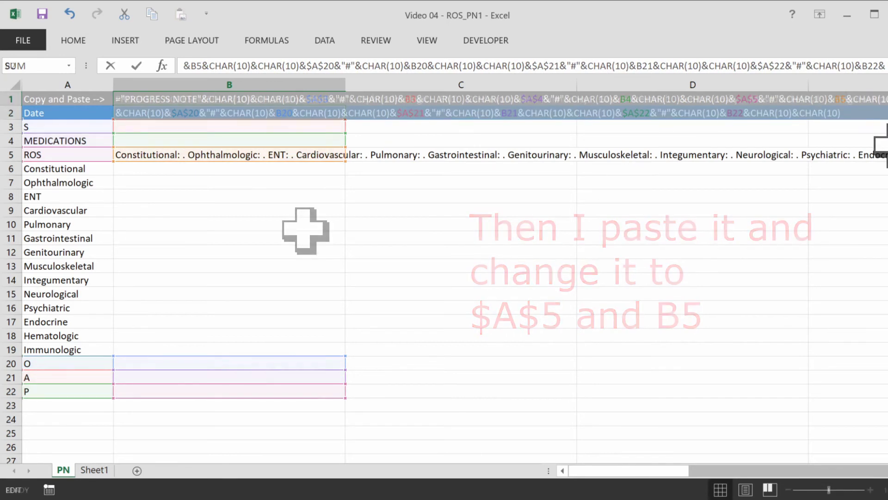
key("Return")
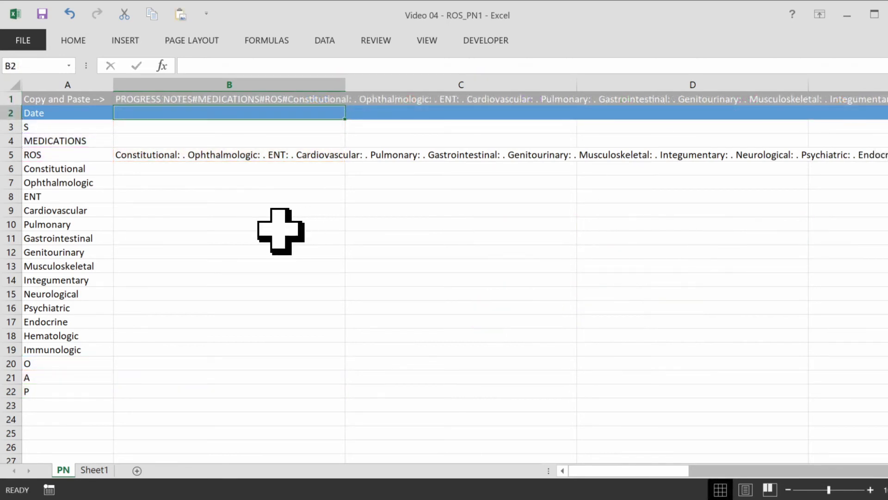
Step: Enter "depressed mood, fatigue, initial insomnia, anxiety." in B3 and "sertraline 50mg a day" as medication
left_click(199, 126)
type("depressed mood, fatigue, initial insomnia, anxiety.")
key("Return")
type("sertraline 50mg a day")
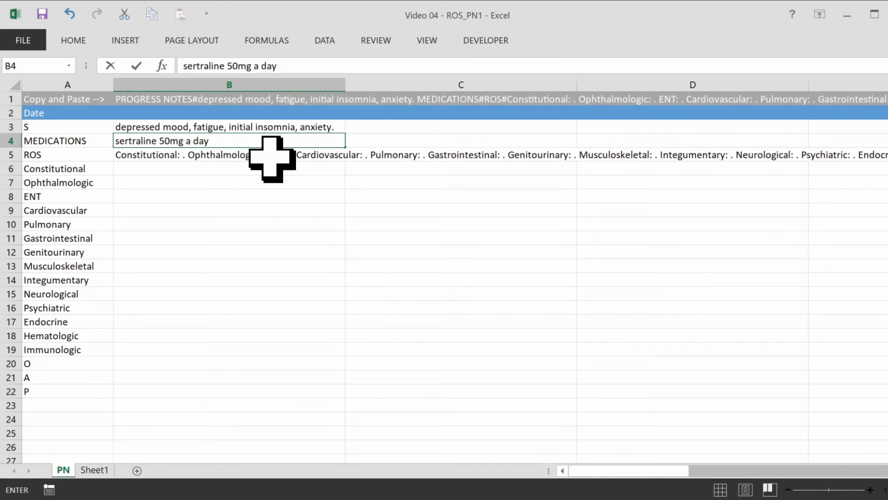
key("Return")
key("Return")
Step: Fill ROS findings: "none, except for above", "denies", "some memory difficulties", "as above", "some intolerance to cold"
type("none, except for above")
key("Return")
type("denies")
key("ctrl+Return")
key("Down")
key("ctrl+d")
key("Down")
key("ctrl+d")
key("Down")
key("ctrl+d")
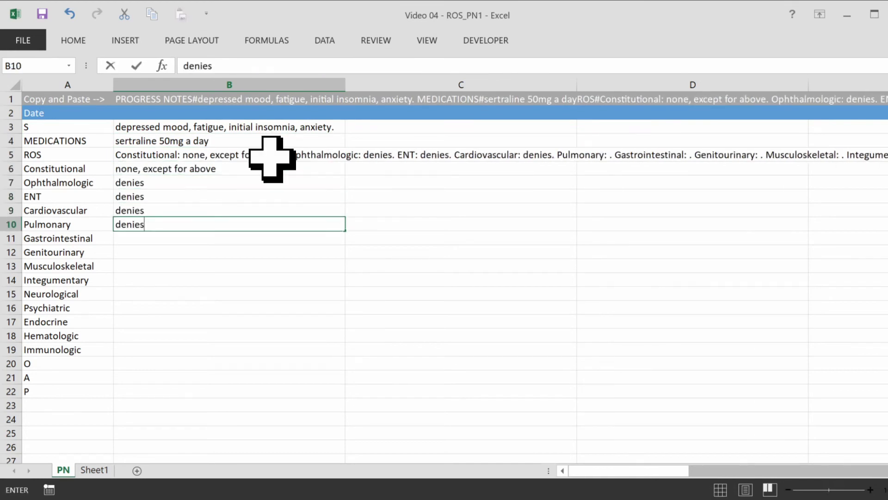
key("Down")
key("ctrl+d")
key("Down")
key("ctrl+d")
key("Down")
key("ctrl+d")
key("Down")
key("ctrl+d")
key("Down")
type("some memory difficulties")
key("Return")
type("as above")
key("Return")
type("some intolerance to cold")
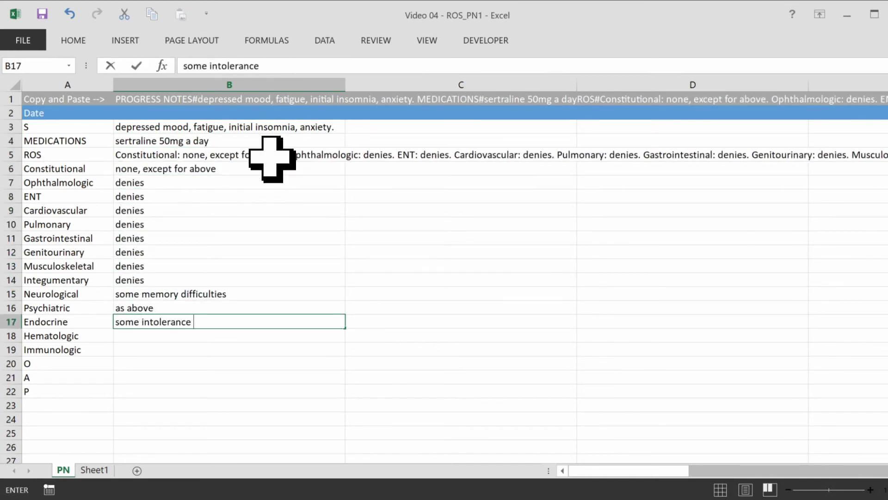
key("Return")
type("denies")
Step: Enter O "My PE / MSE", A "MDD, recurrent, moderate; rule out hypothyroidism", and P (TSH check, sertraline 100mg)
key("Return")
key("ctrl+d")
key("Down")
type("My PE / MSE")
key("Return")
type("MDD, recurrent, mod")
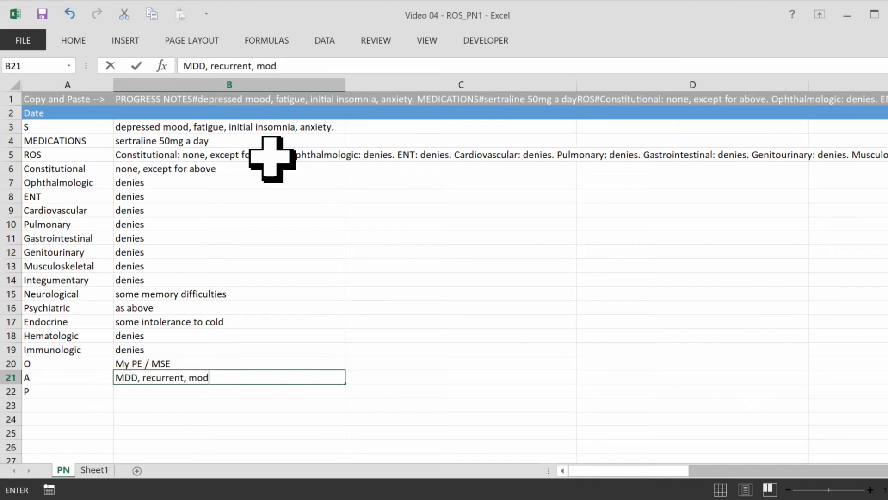
type("erate")
key("alt+Return")
type("rule out hypothyroidism")
key("Return")
type("Check TSH / free T4")
key("alt+Return")
type("Increase ")
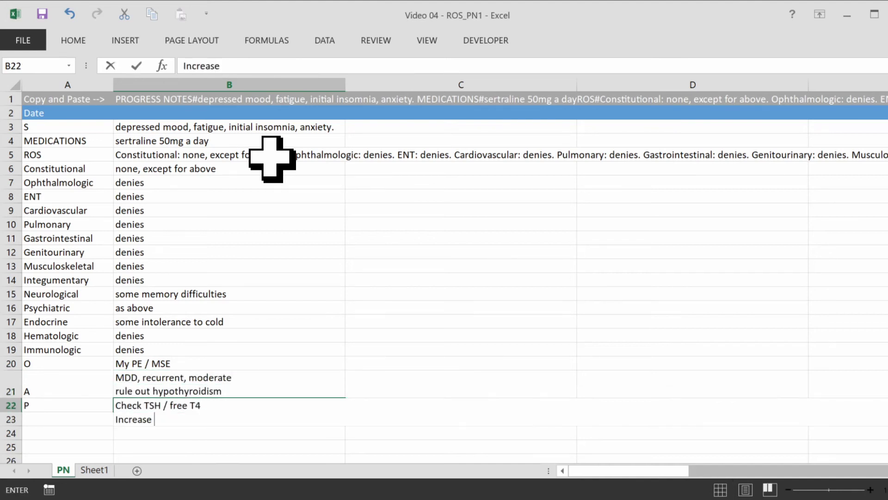
type("sertraline to 100mg a day")
key("Return")
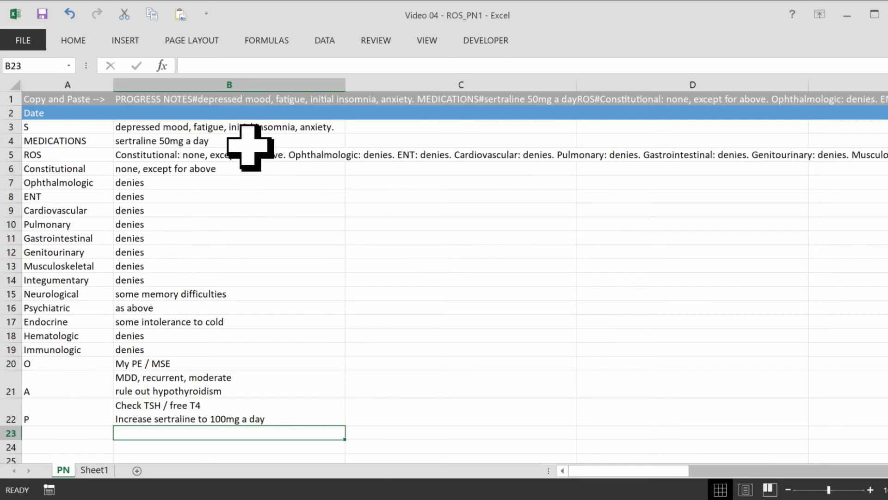
Step: Copy the assembled progress note from B1
left_click(323, 129)
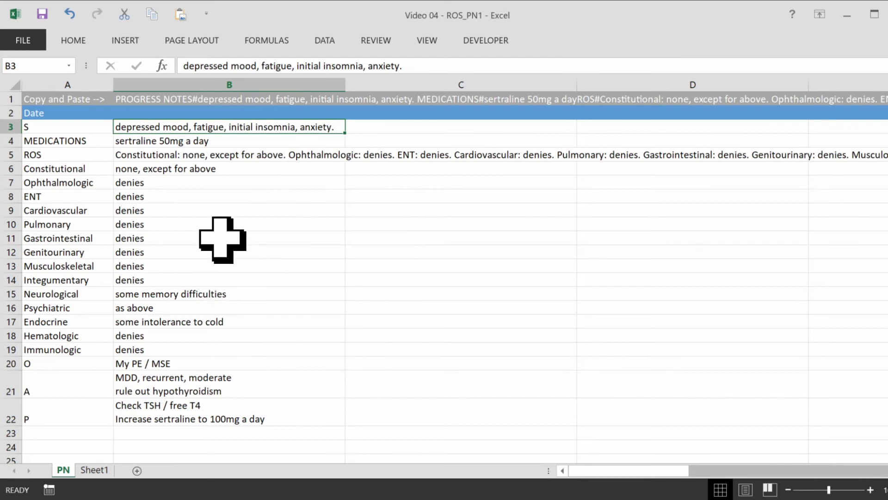
left_click(204, 98)
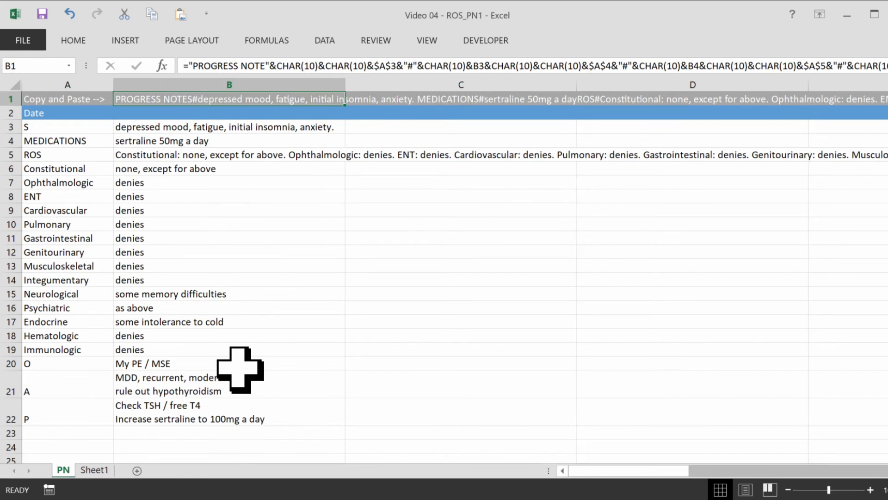
key("ctrl+c")
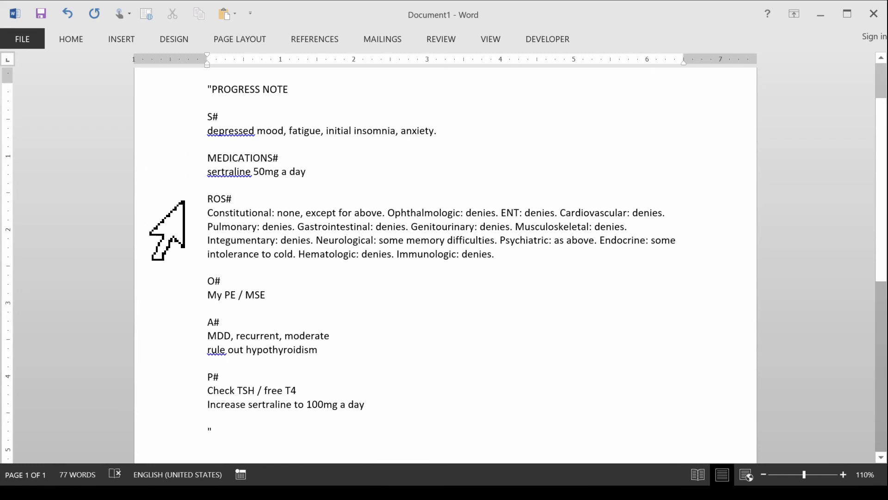
left_click_drag(179, 203, 180, 248)
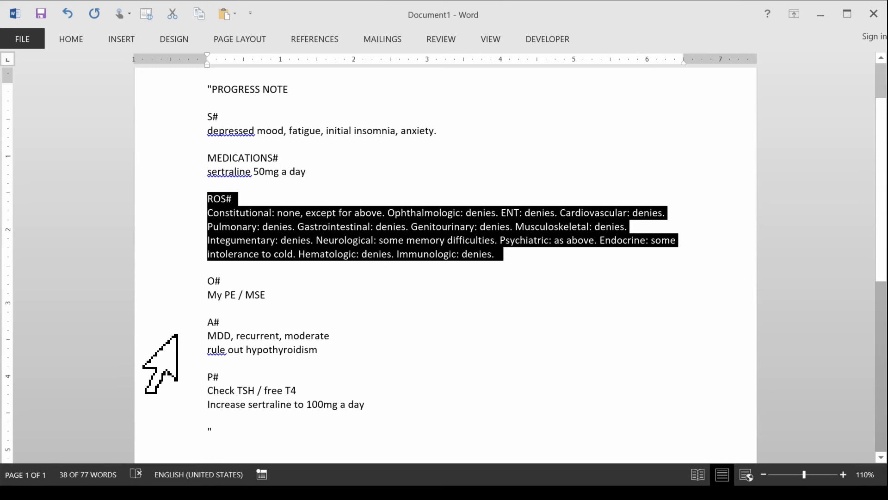
left_click(190, 432)
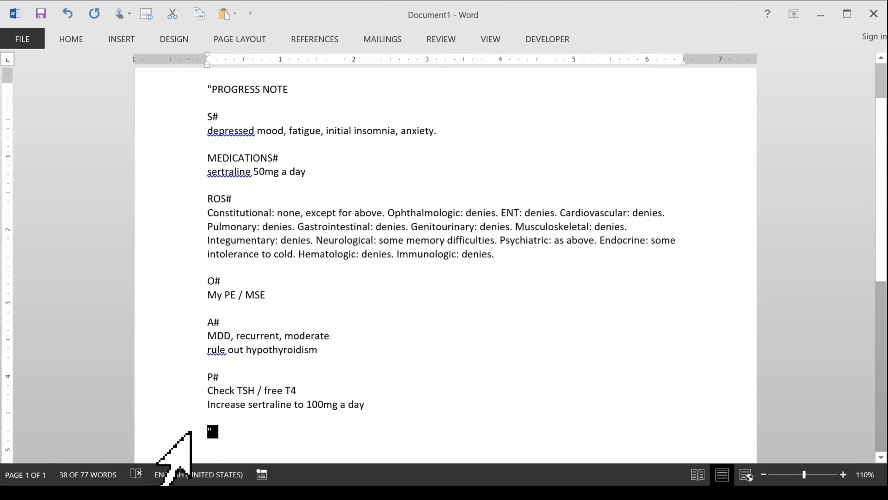
left_click(207, 88)
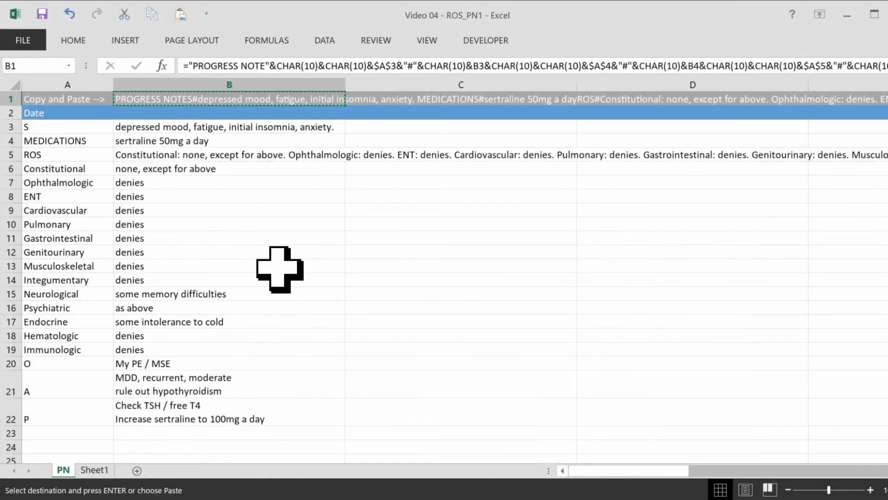
Step: Delete the answers in B6:B11 and check the now-empty ROS entries in the note
left_click(224, 241)
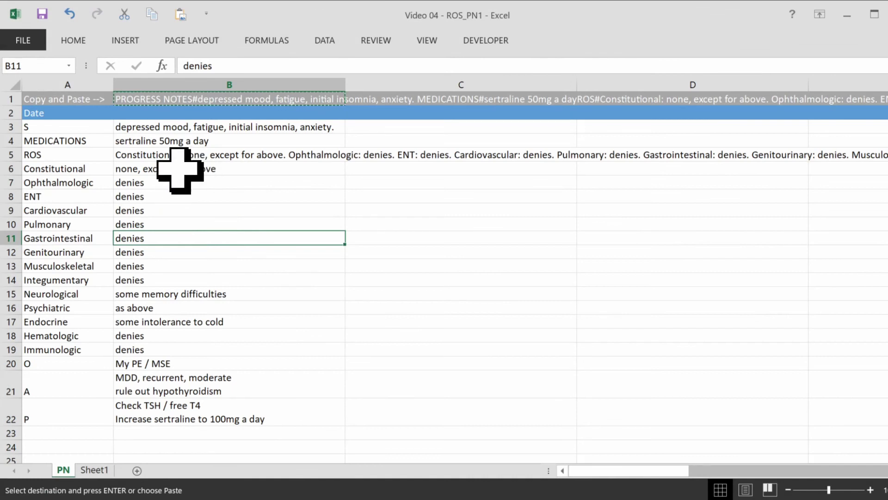
left_click_drag(188, 168, 196, 235)
key("Delete")
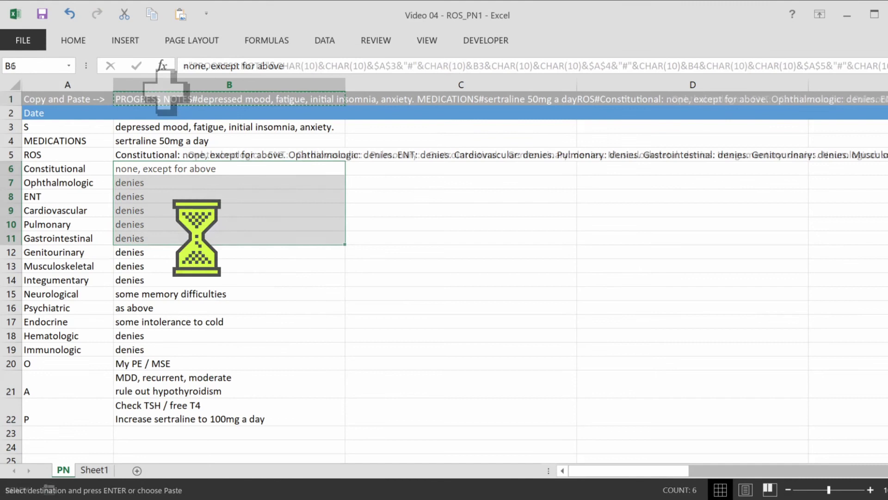
left_click(167, 97)
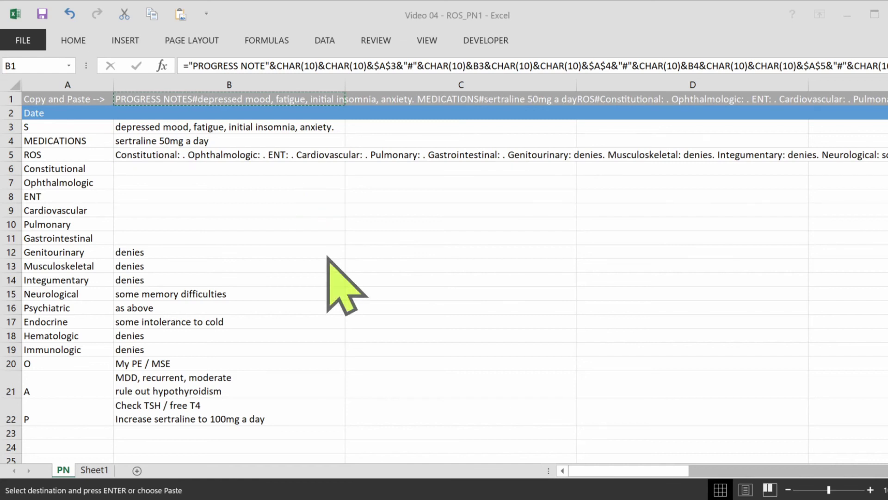
left_click(119, 173)
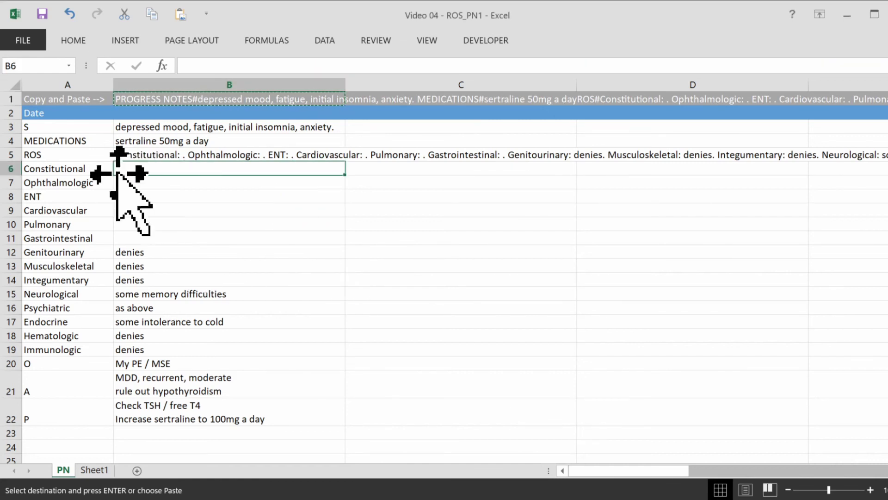
left_click_drag(79, 172, 75, 238)
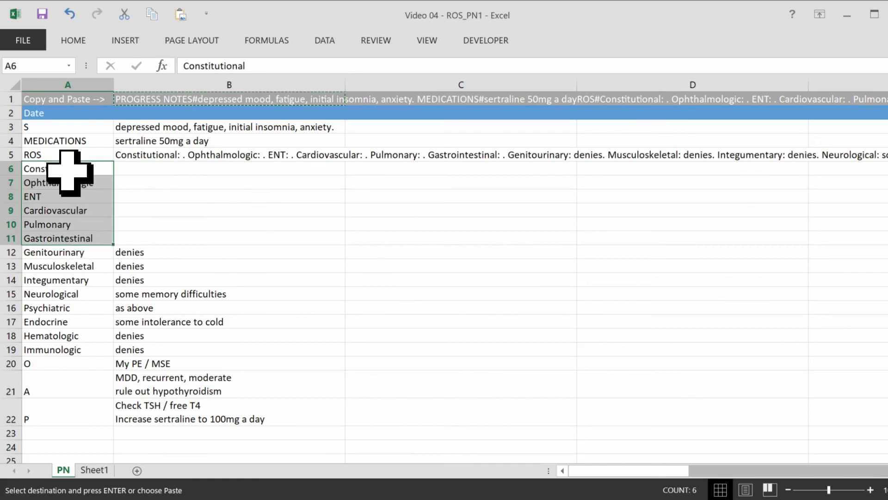
left_click(179, 198)
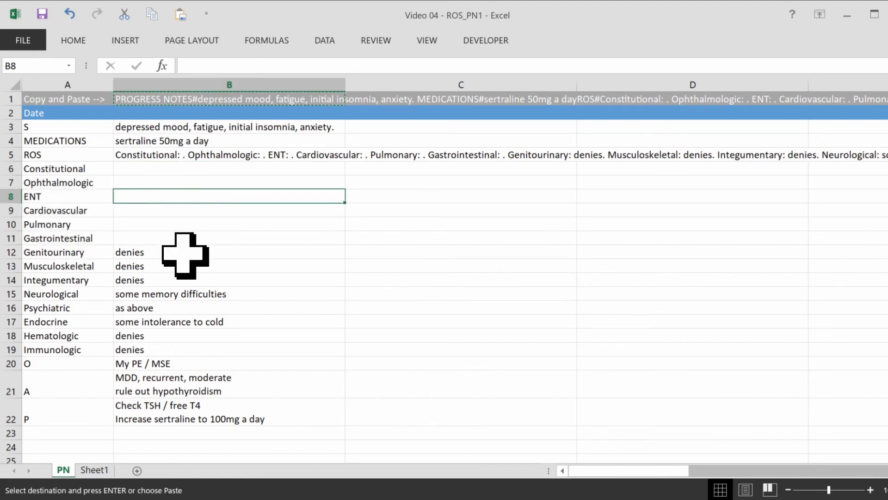